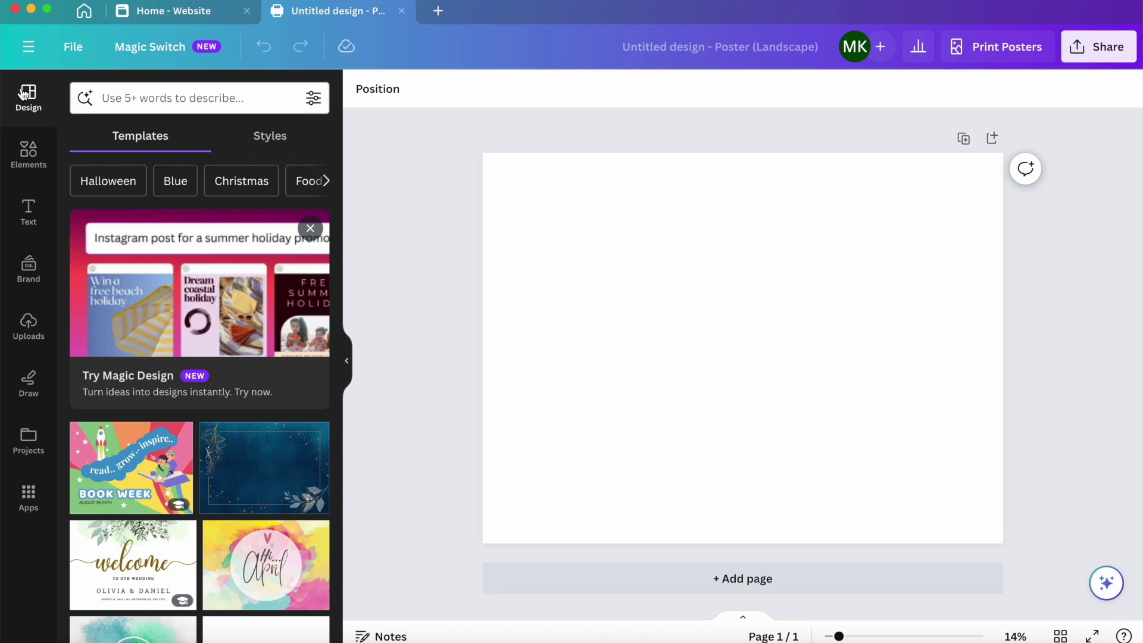
# Step: Look through Elements and Text, then bring up the Apps library in the sidebar
pyautogui.click(29, 154)
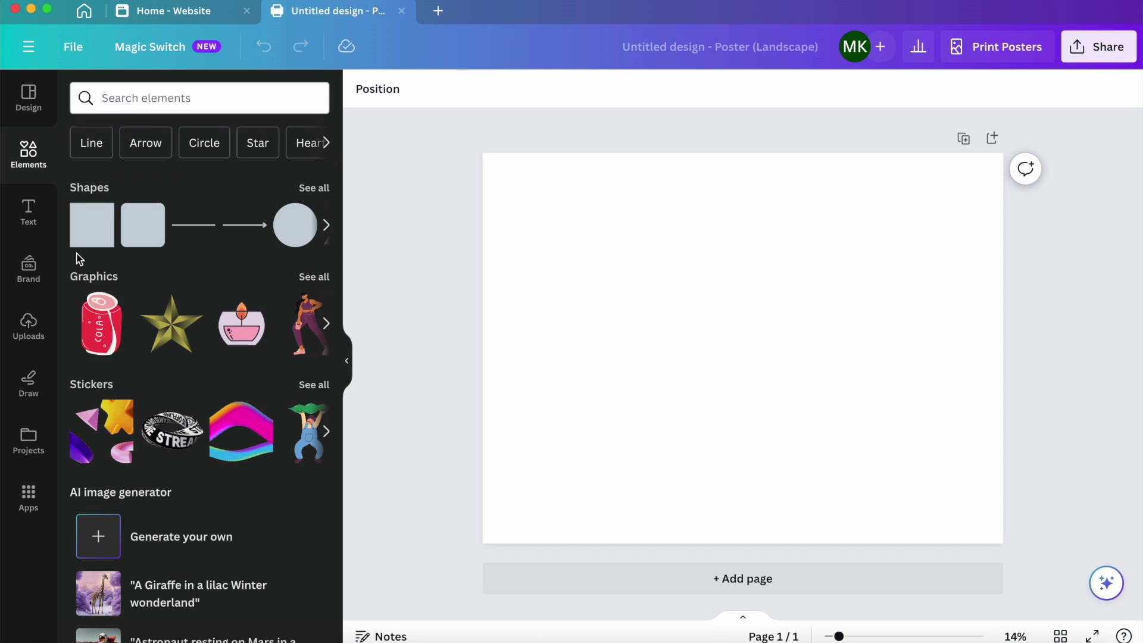
pyautogui.click(30, 214)
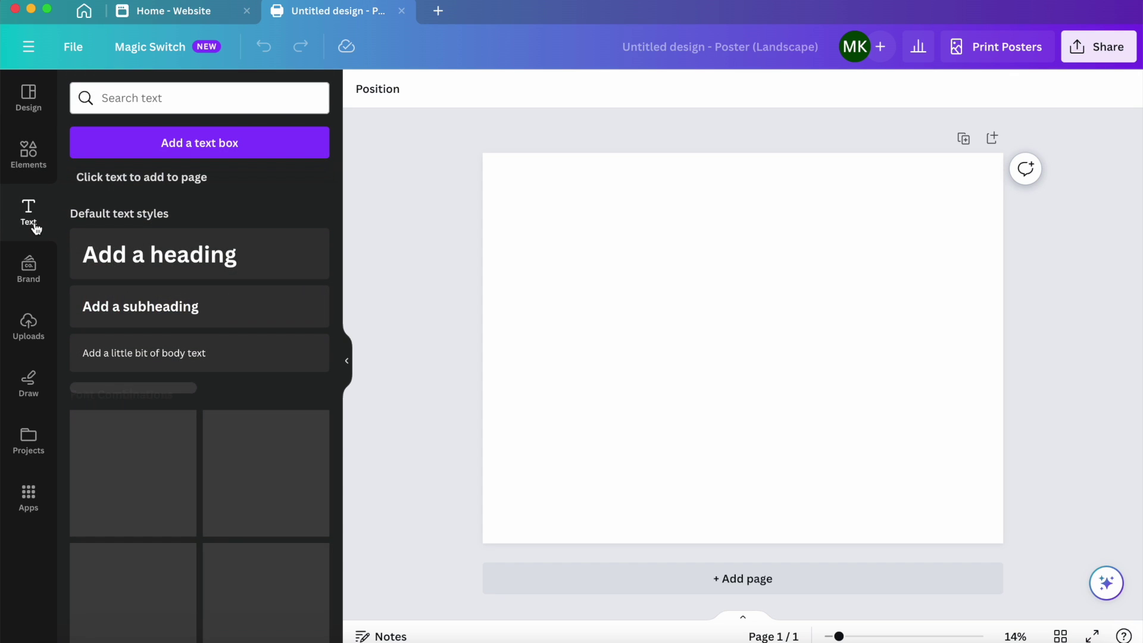
pyautogui.click(28, 497)
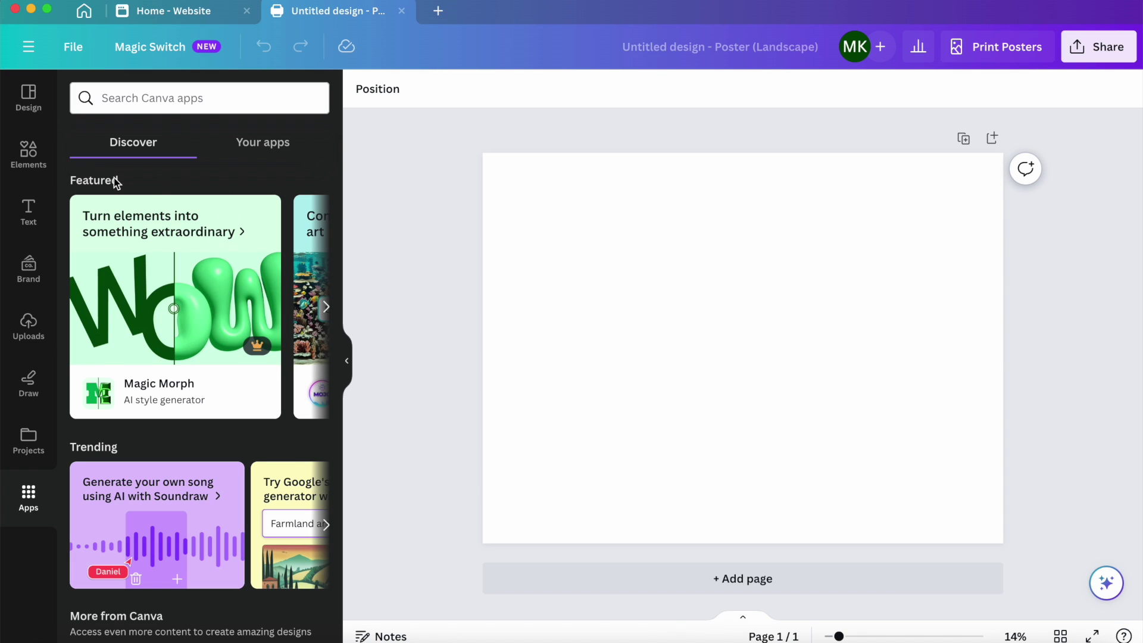
# Step: Scroll the Featured apps carousel to the DALL·E card and launch it
pyautogui.click(327, 313)
pyautogui.click(327, 309)
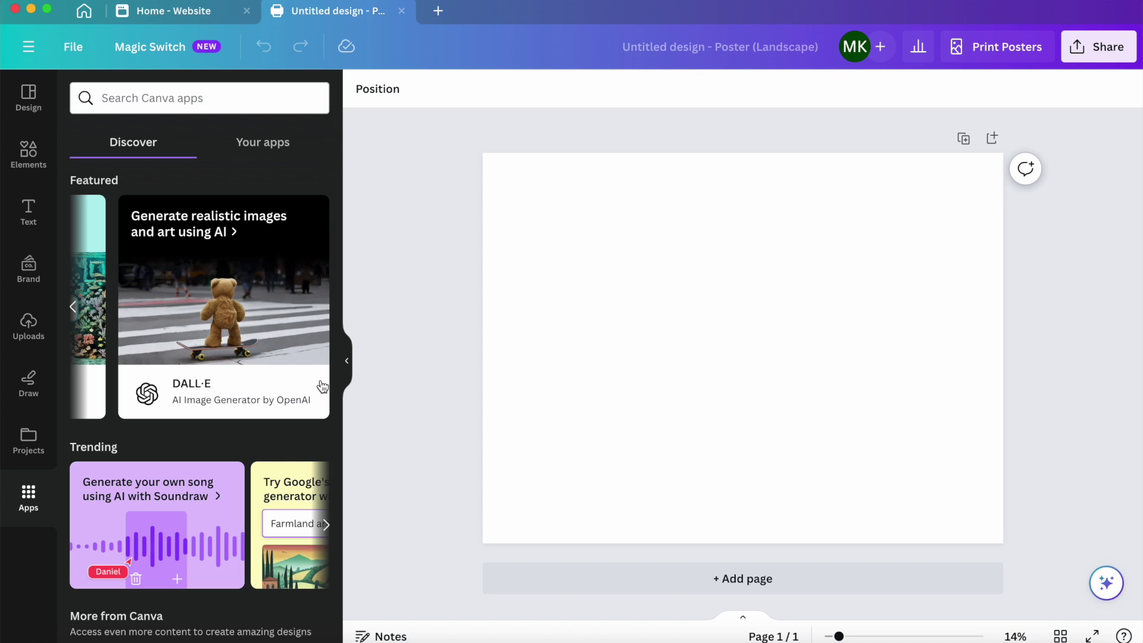
pyautogui.click(264, 307)
pyautogui.click(807, 473)
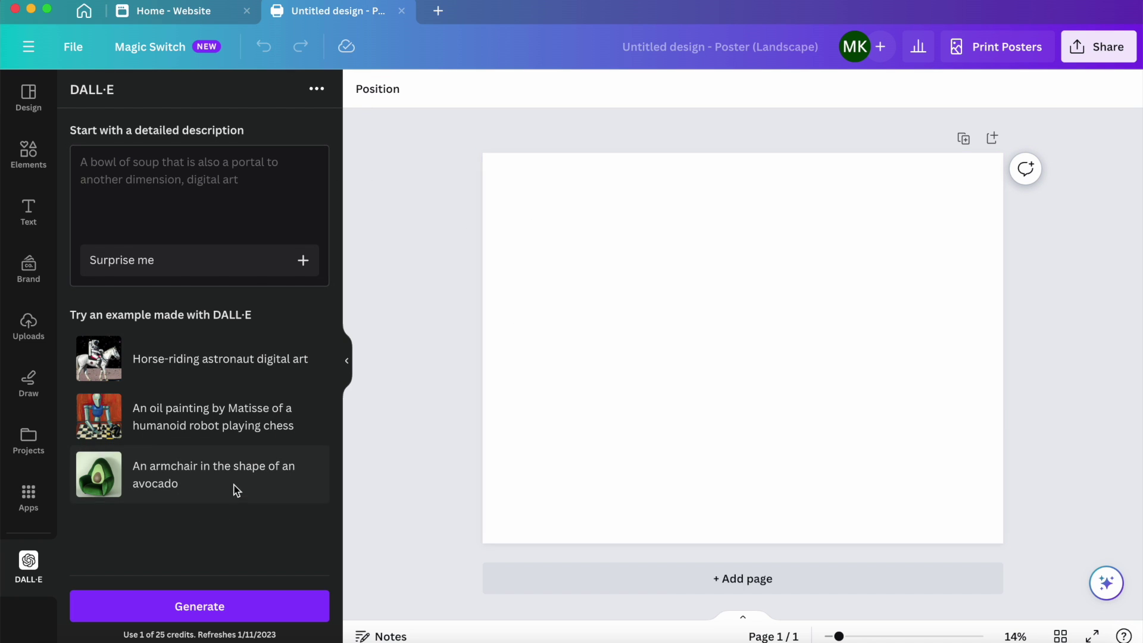
# Step: Generate DALL·E images from the prompt 'A panda riding a bike along the thames in london'
pyautogui.click(189, 159)
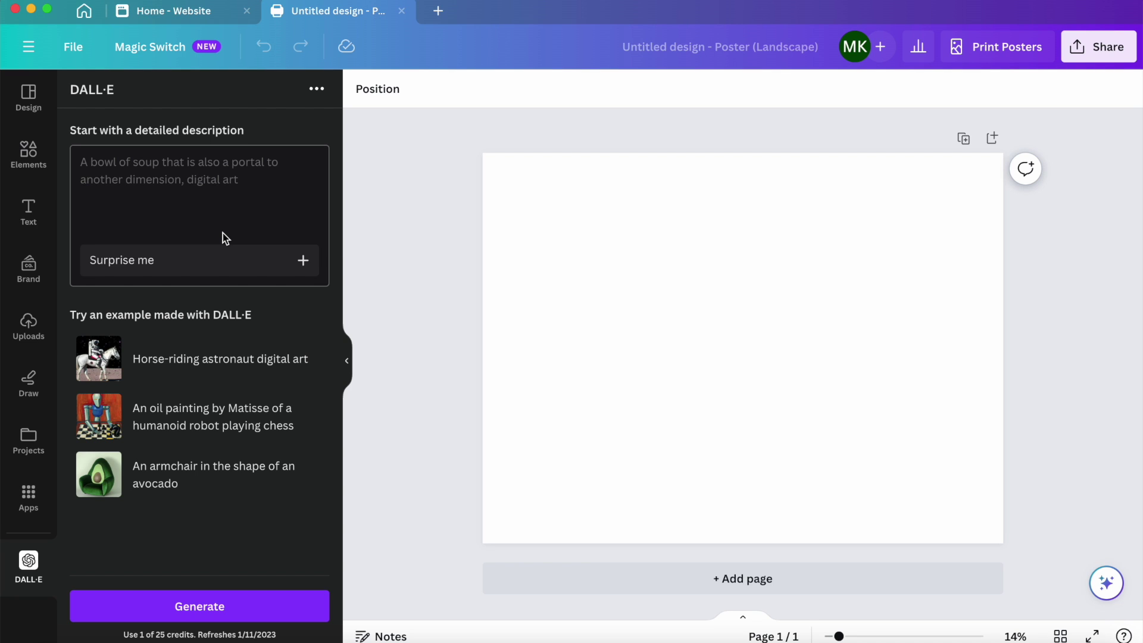
pyautogui.write('A panda')
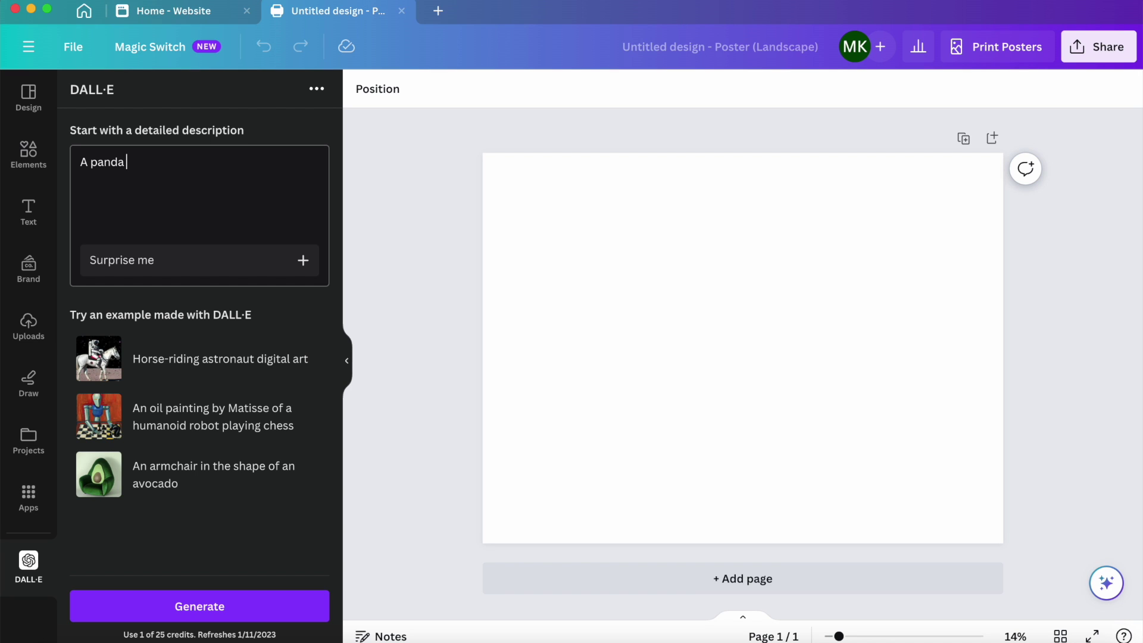
pyautogui.write('riding a bike along the thames in london')
pyautogui.click(174, 602)
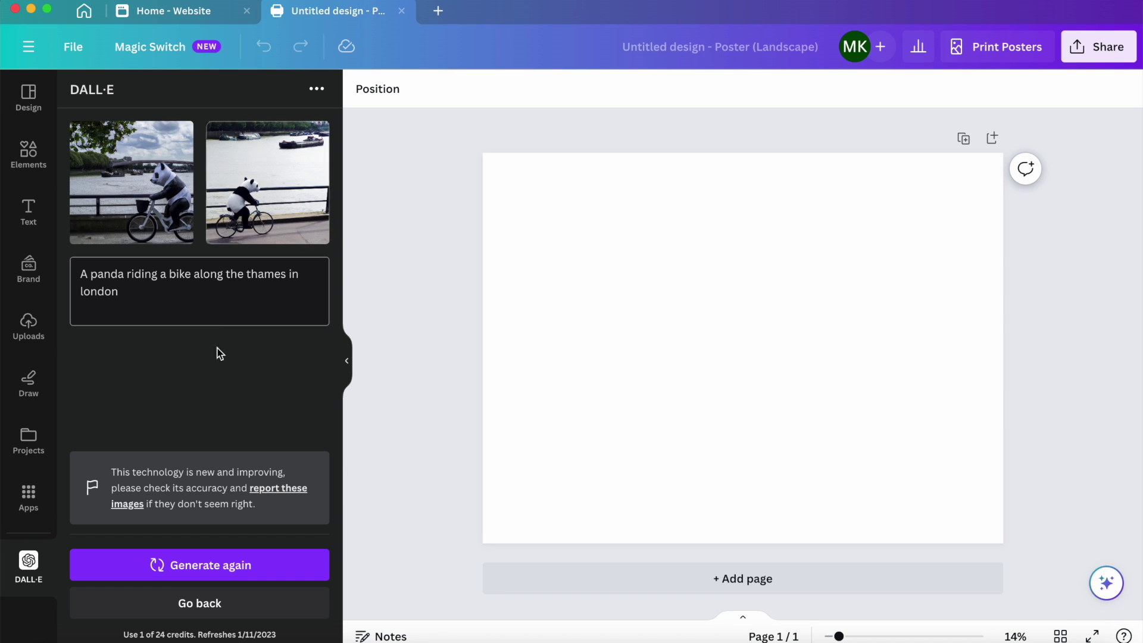
# Step: Append 'that looks like a painting' to the DALL·E prompt and generate new images
pyautogui.click(145, 312)
pyautogui.write('that')
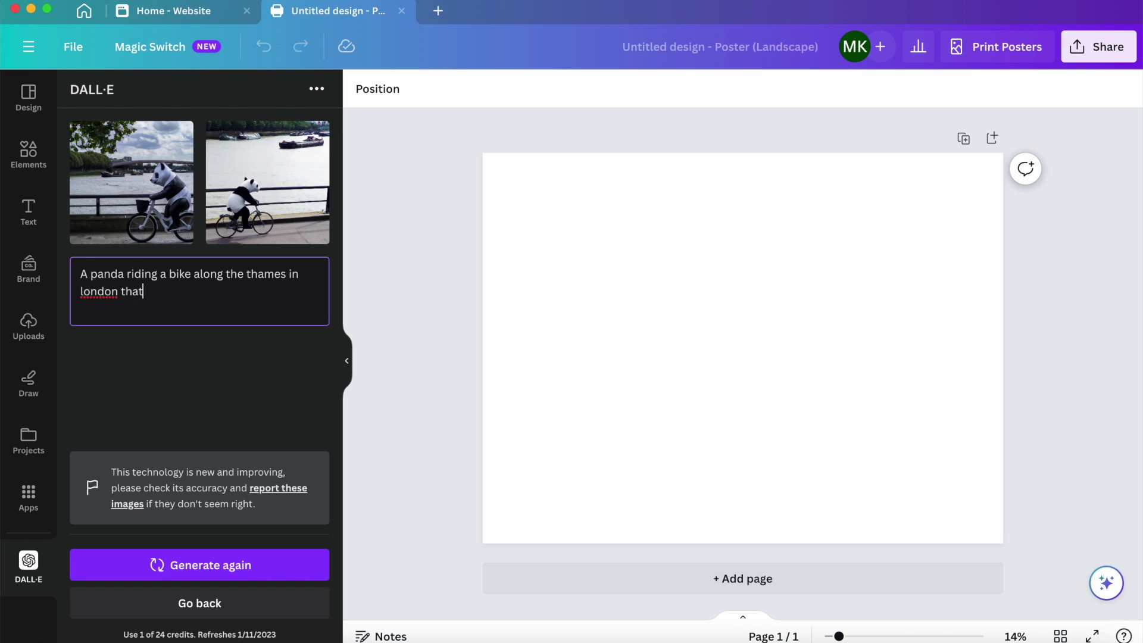
pyautogui.write(' looks like a painting')
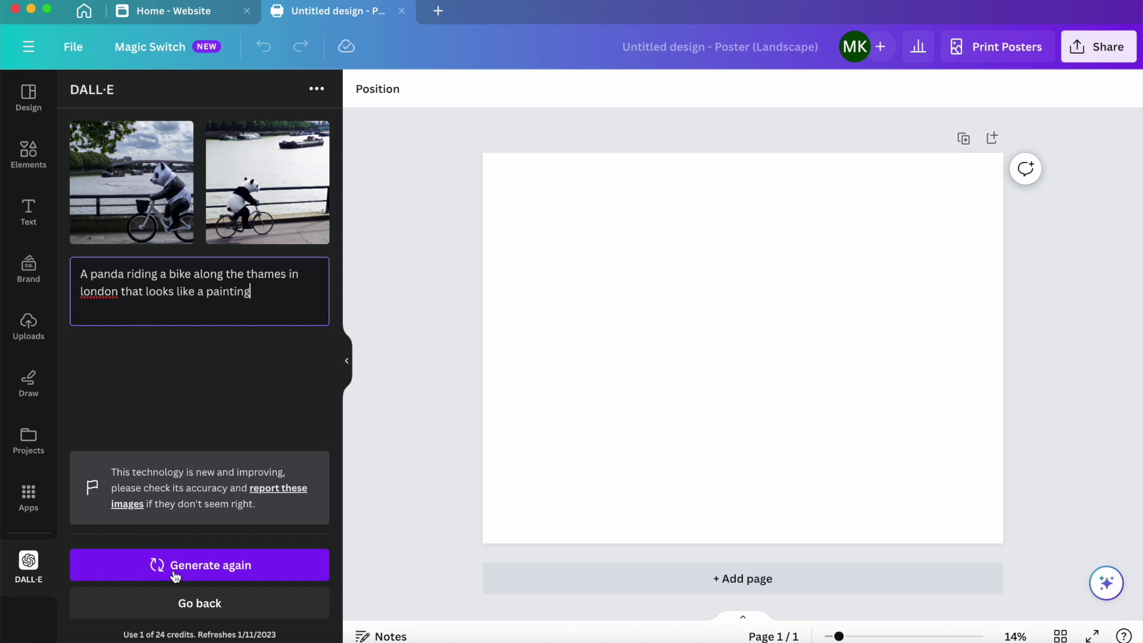
pyautogui.click(176, 576)
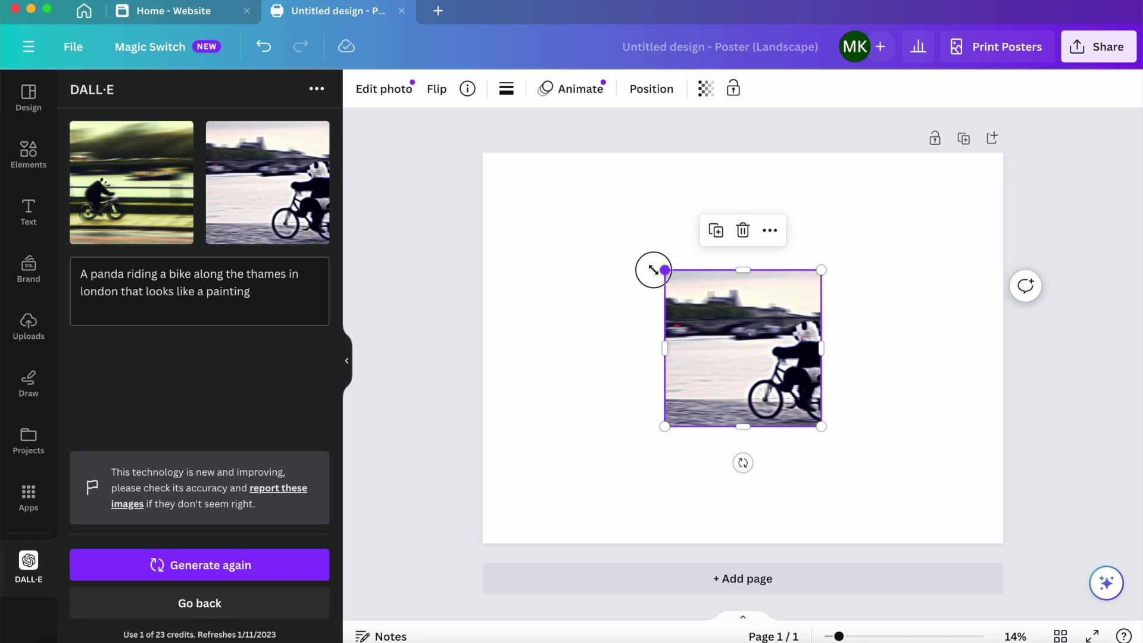
# Step: Shrink the panda image with a corner handle, drag it up-right, and rotate it slightly
pyautogui.moveTo(646, 266); pyautogui.dragTo(643, 286)
pyautogui.moveTo(764, 330); pyautogui.dragTo(864, 254)
pyautogui.moveTo(857, 384); pyautogui.dragTo(837, 411)
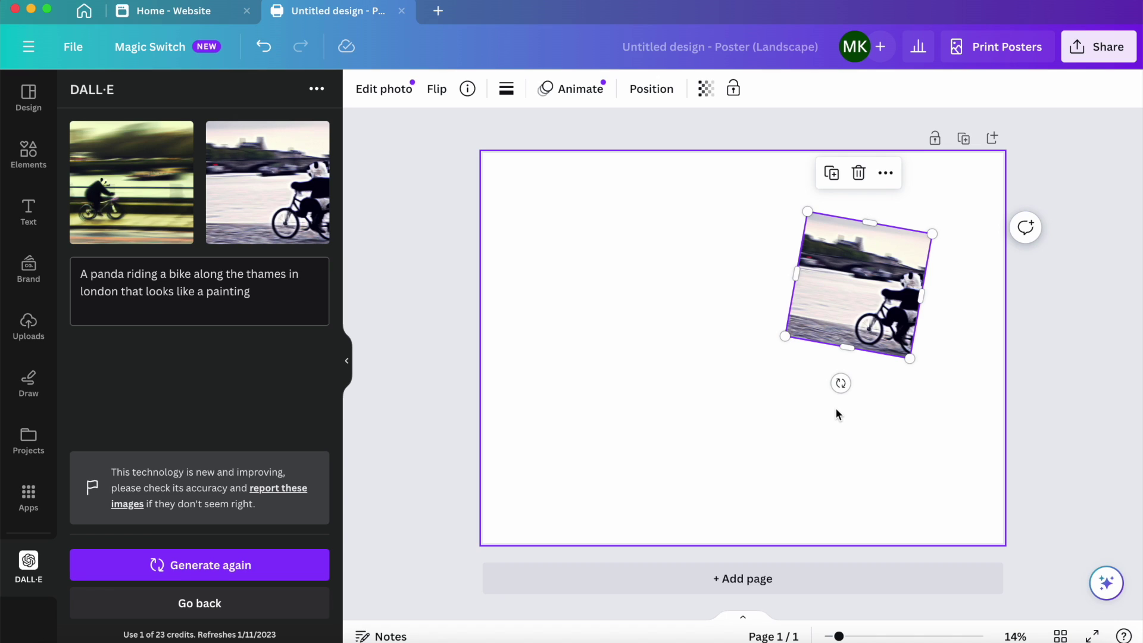